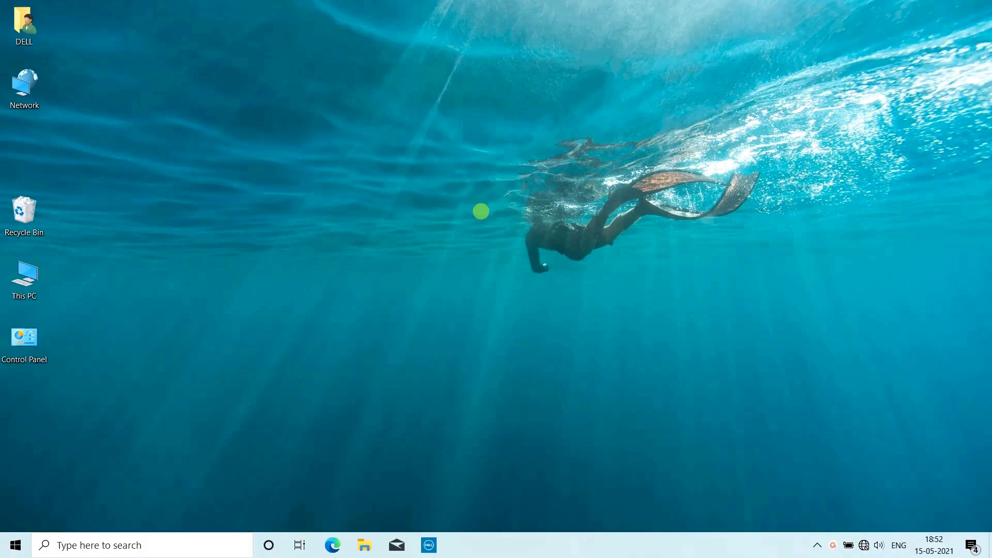
Search Windows for 'maxx' so MaxxAudioPro shows as the best match
{"action": "left_click", "coordinate": [104, 543]}
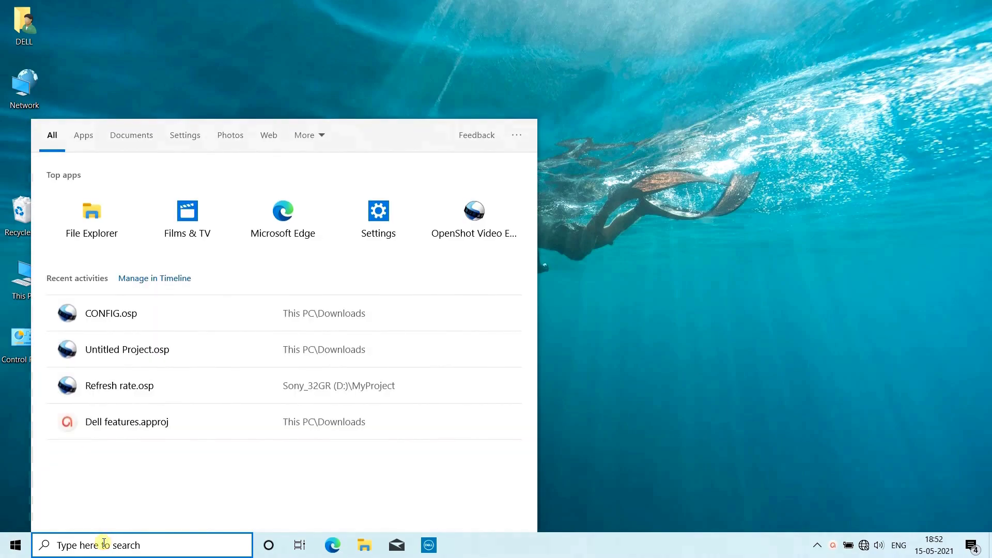
{"action": "type", "text": "maxx"}
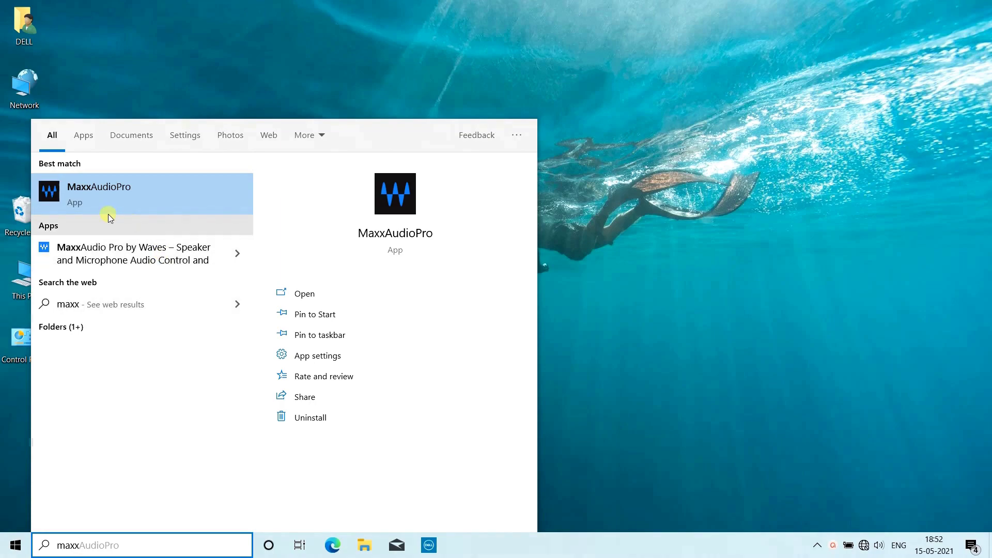
Launch MaxxAudioPro, maximize its window and go to the Playback page
{"action": "left_click", "coordinate": [131, 190]}
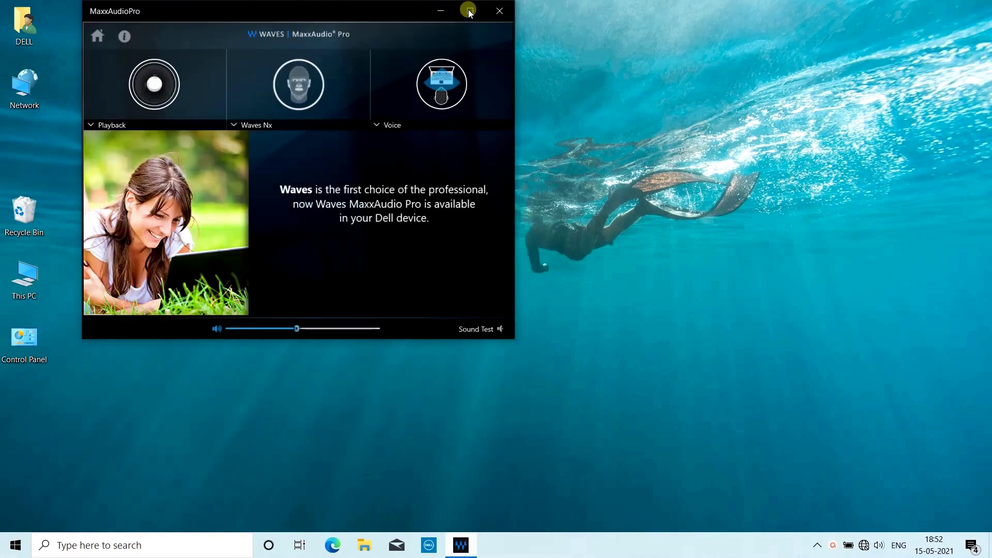
{"action": "left_click", "coordinate": [469, 10]}
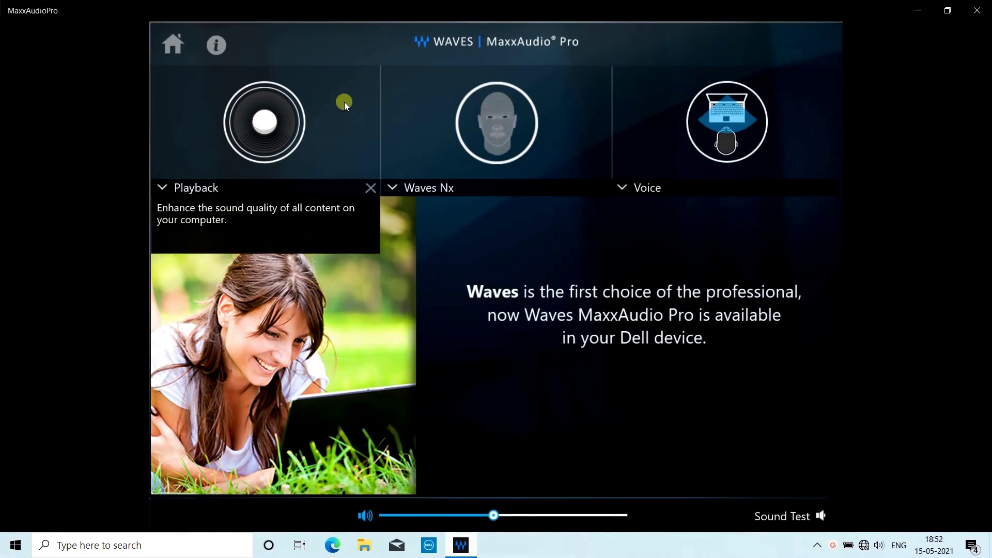
{"action": "left_click", "coordinate": [344, 103]}
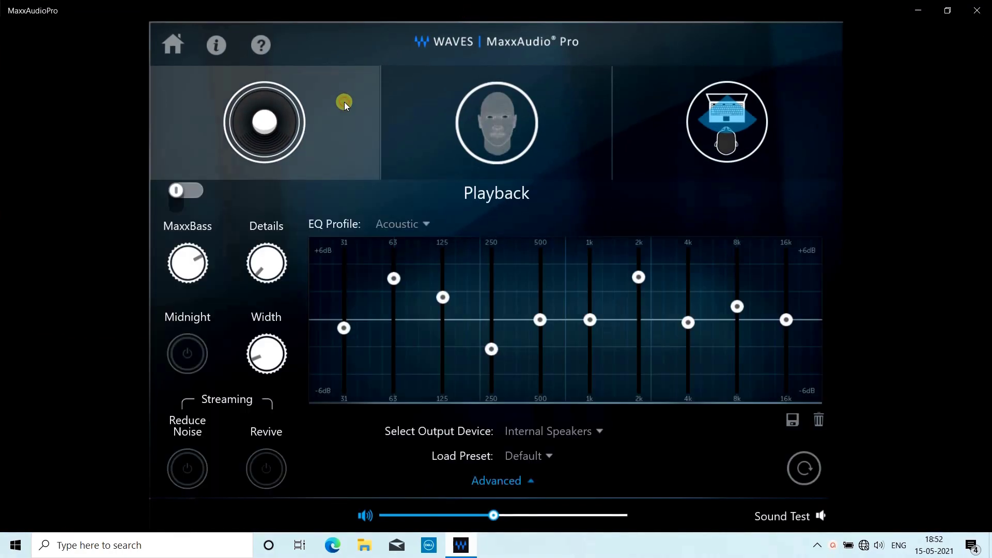
Play the sound test at a higher volume and enable Playback enhancements for Internal Speakers
{"action": "left_click", "coordinate": [822, 516]}
{"action": "key", "text": "XF86AudioRaiseVolume"}
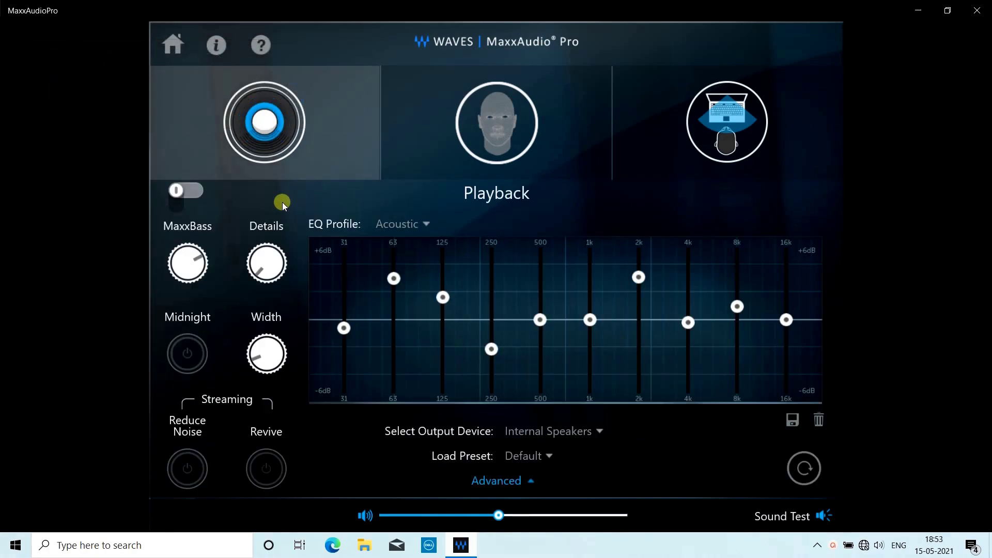
{"action": "left_click", "coordinate": [196, 190]}
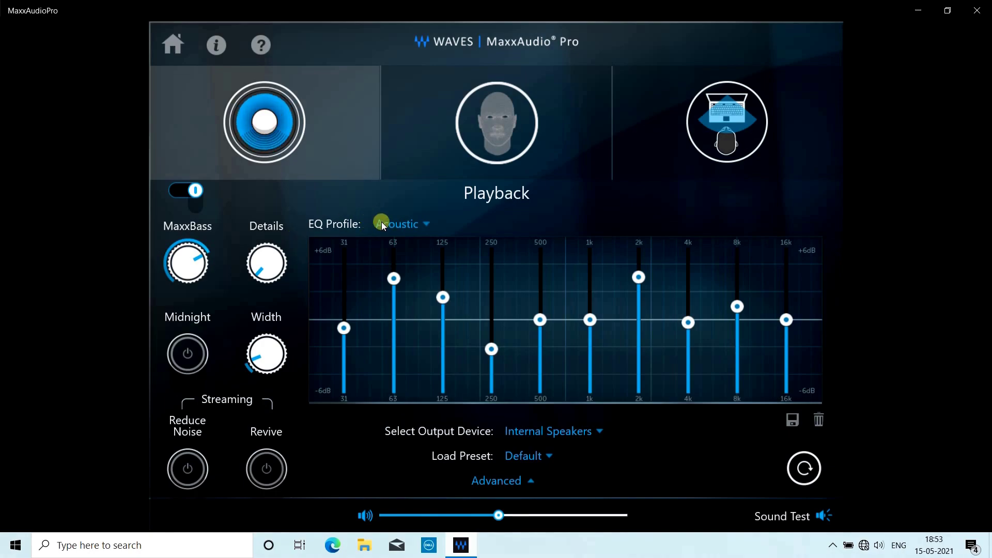
{"action": "left_click", "coordinate": [534, 435]}
{"action": "left_click", "coordinate": [533, 435]}
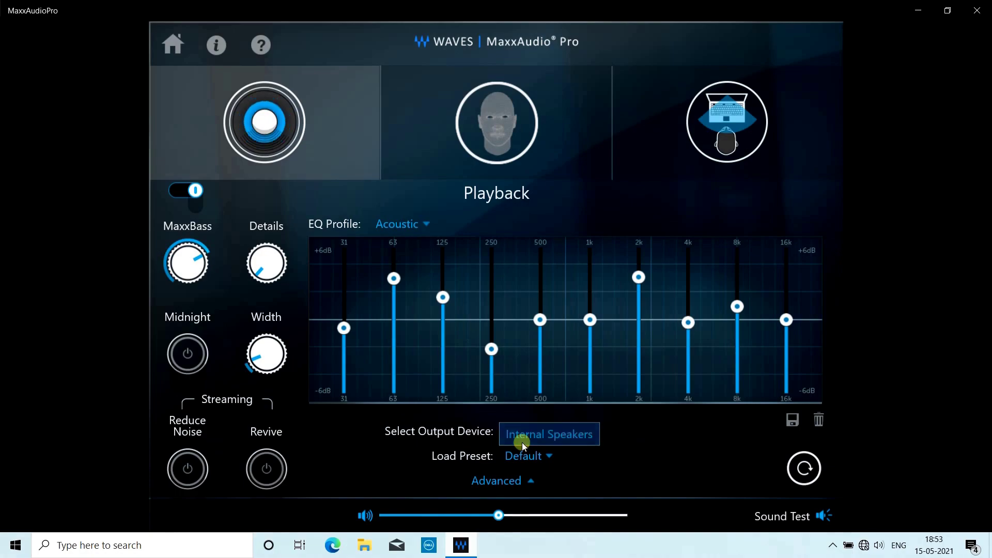
Choose EQ Off to flatten all ten bands to 0 dB, and drop MaxxBass to 64
{"action": "left_click", "coordinate": [417, 225]}
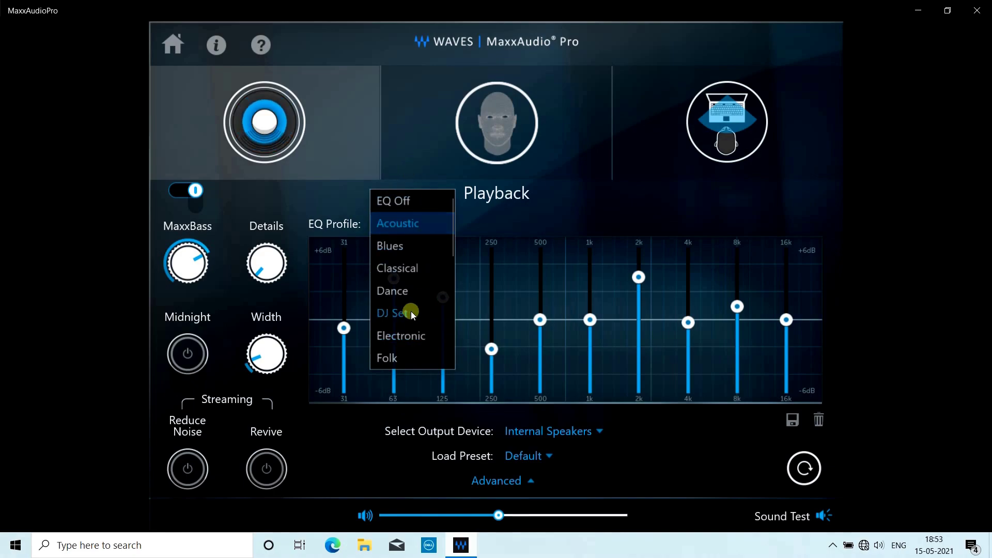
{"action": "left_click", "coordinate": [412, 201]}
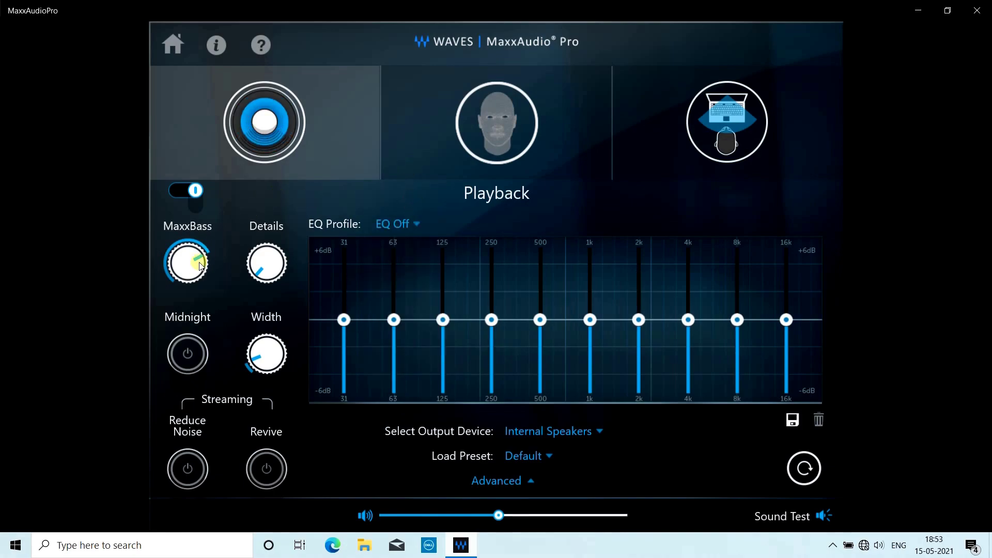
{"action": "left_click_drag", "start_coordinate": [198, 253], "coordinate": [173, 244]}
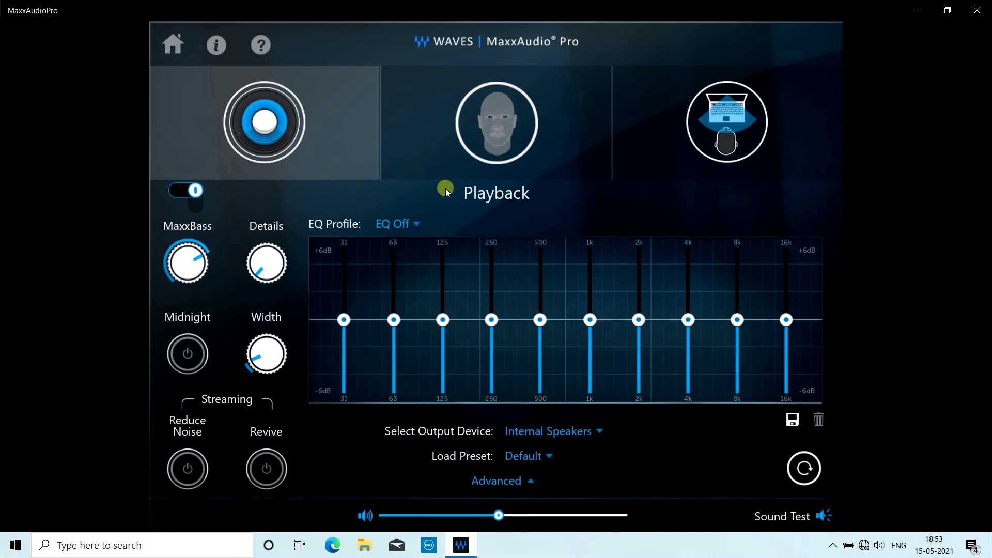
On the Voice page, pick the Loud office environment profile, then return to Playback
{"action": "left_click", "coordinate": [688, 127]}
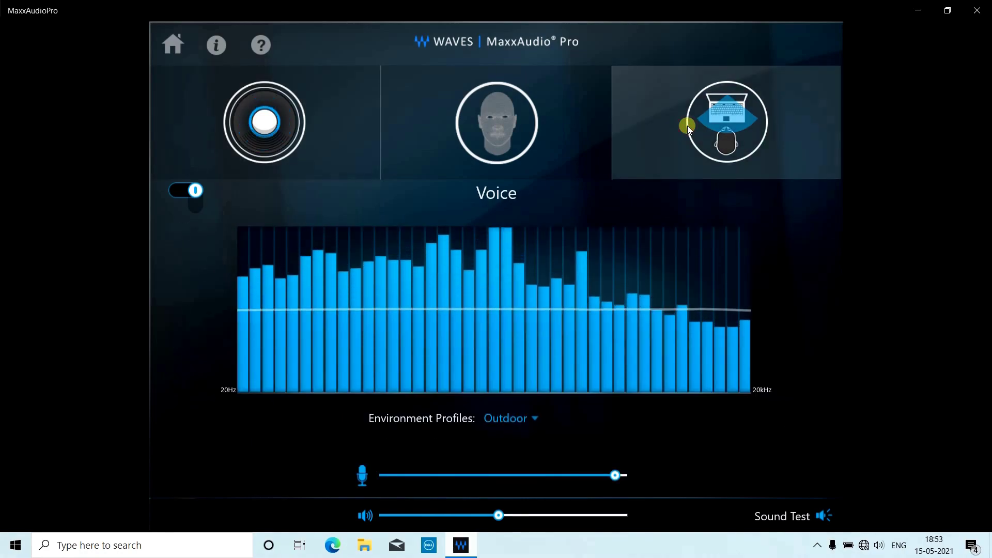
{"action": "left_click", "coordinate": [519, 421]}
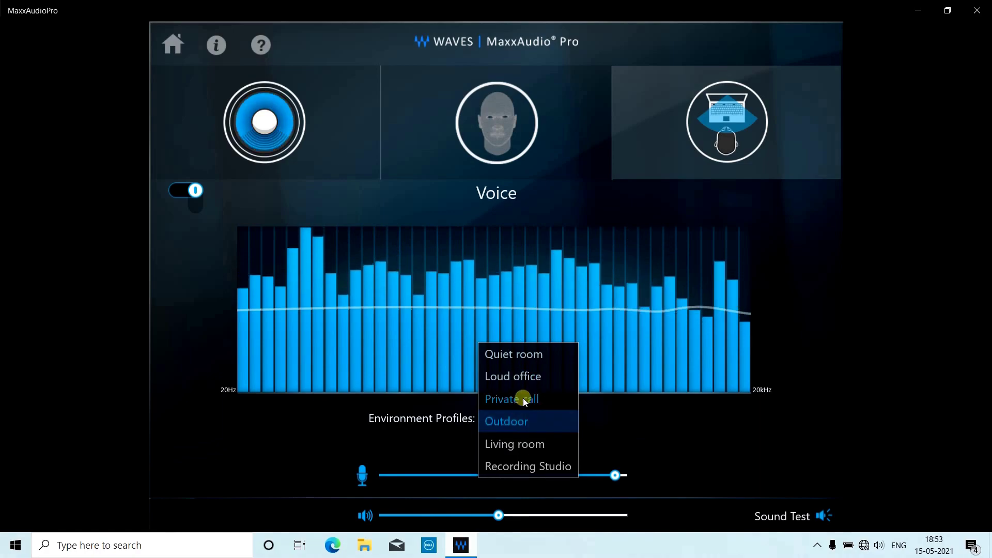
{"action": "left_click", "coordinate": [533, 375]}
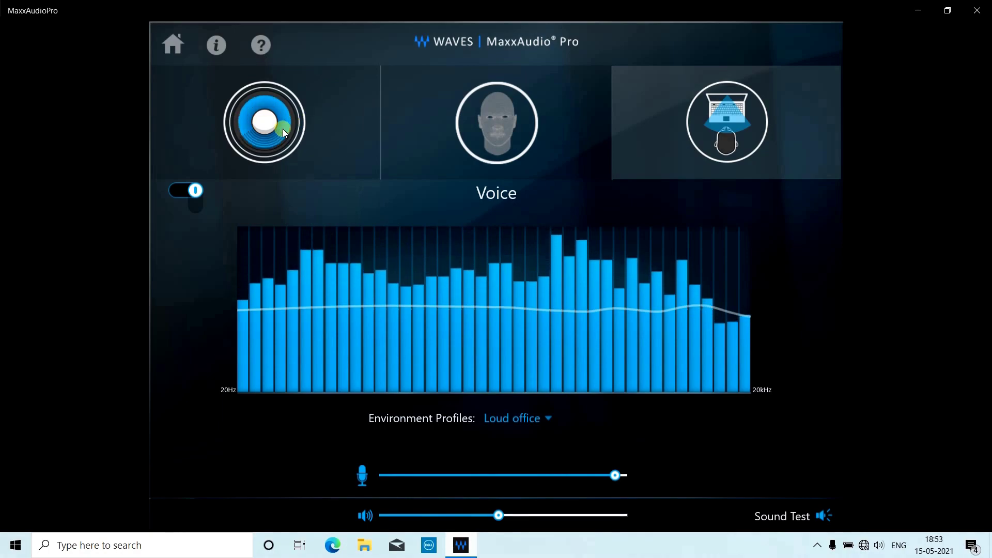
{"action": "left_click", "coordinate": [342, 129]}
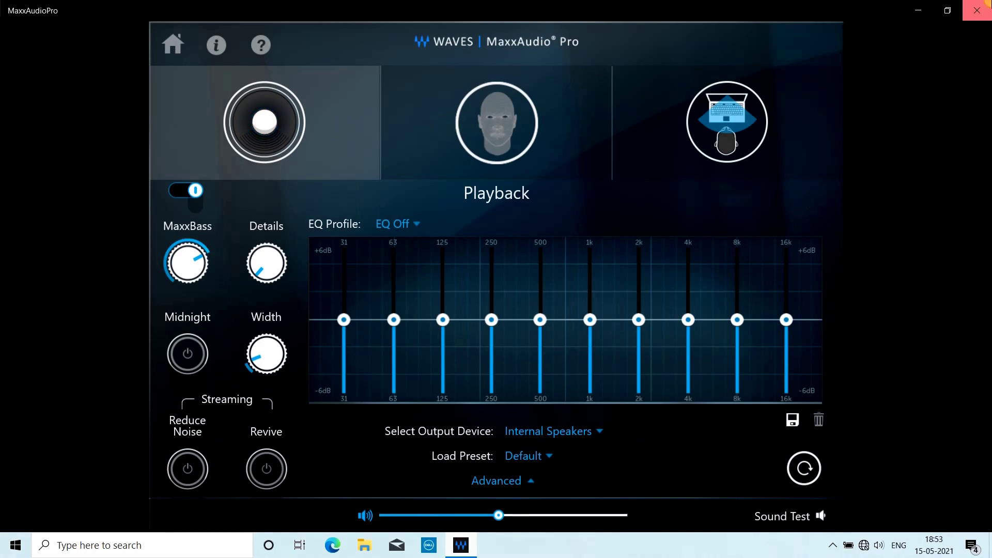
Close MaxxAudioPro, search 'dell' and launch Dell Power Manager
{"action": "left_click", "coordinate": [984, 5]}
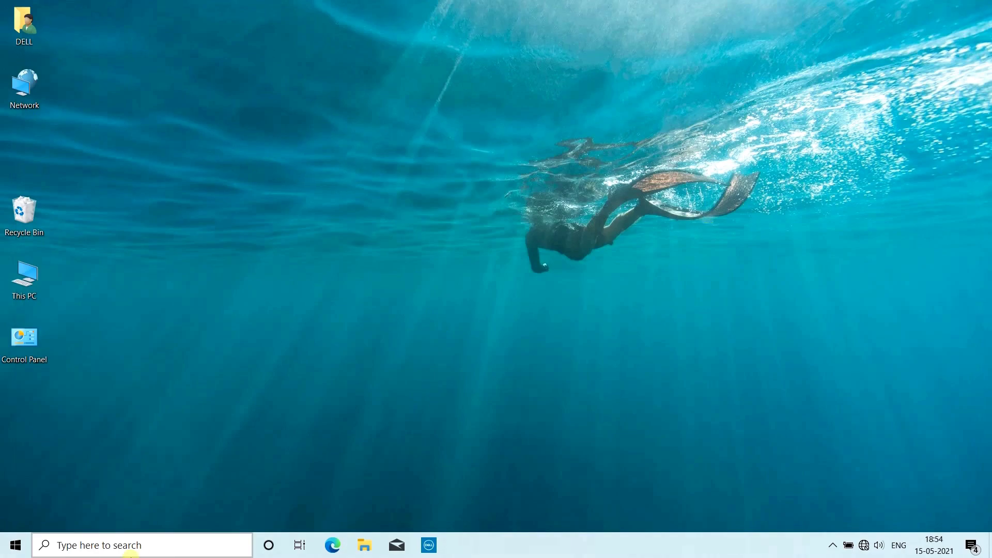
{"action": "left_click", "coordinate": [82, 548]}
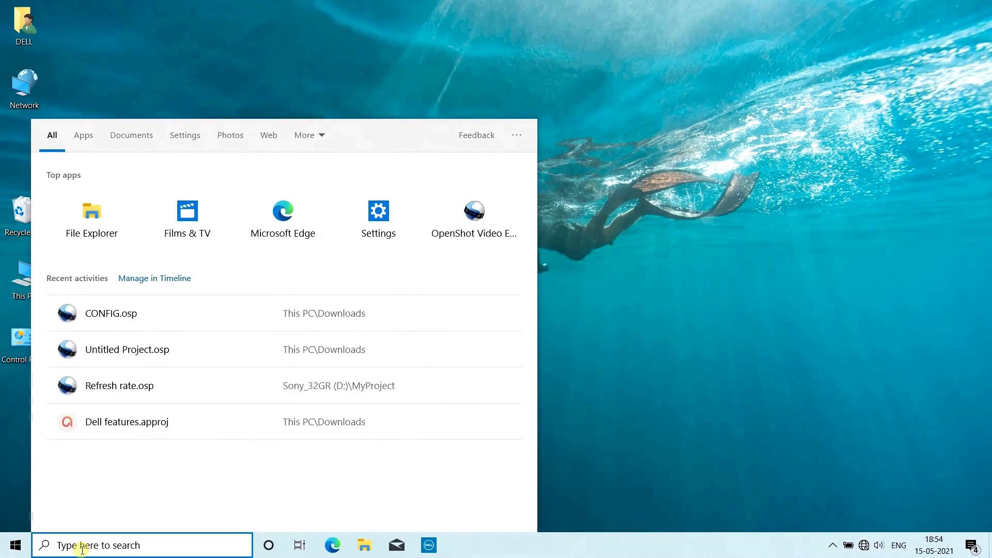
{"action": "type", "text": "dell"}
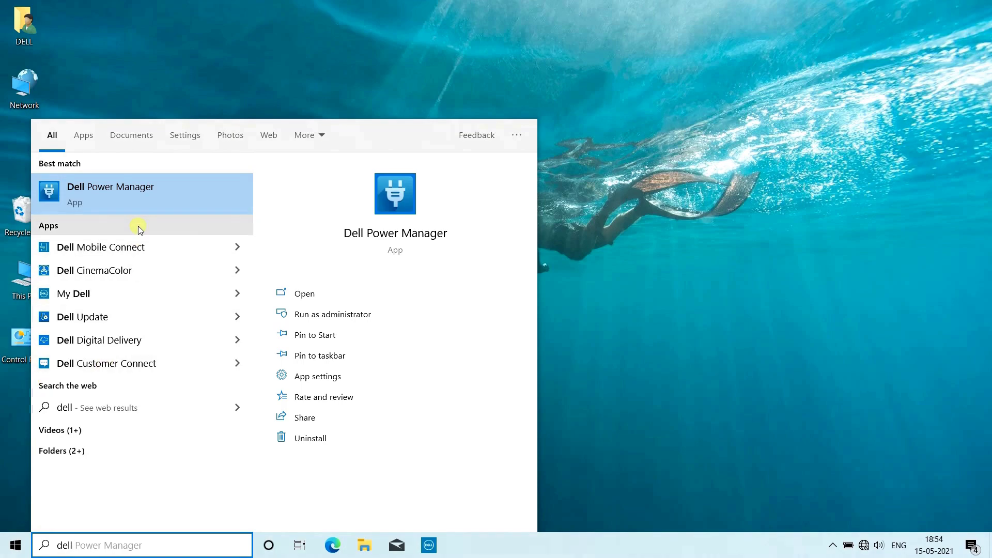
{"action": "left_click", "coordinate": [133, 203]}
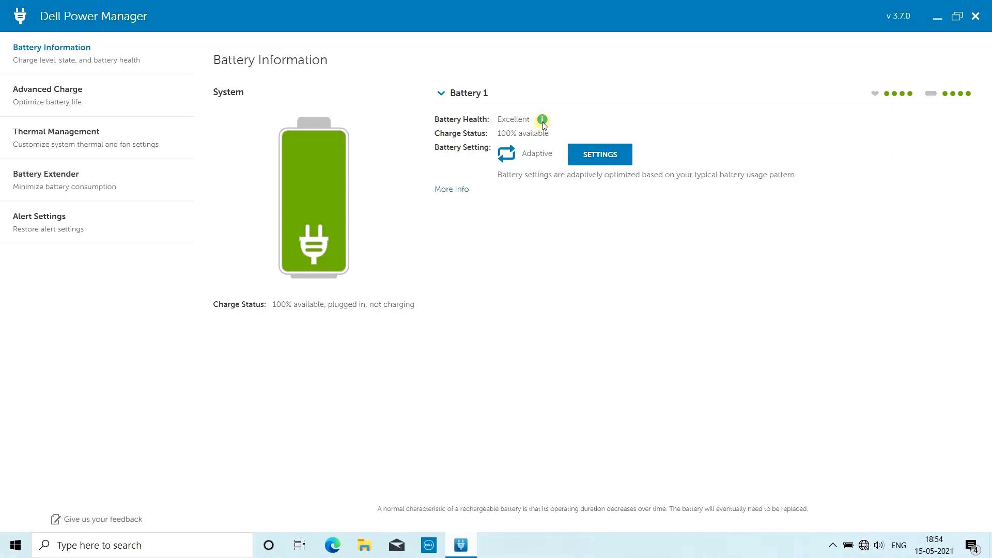
Check Battery 1's health reads Excellent, then view the Advanced Charge schedule
{"action": "mouse_move", "coordinate": [544, 121]}
{"action": "left_click", "coordinate": [111, 93]}
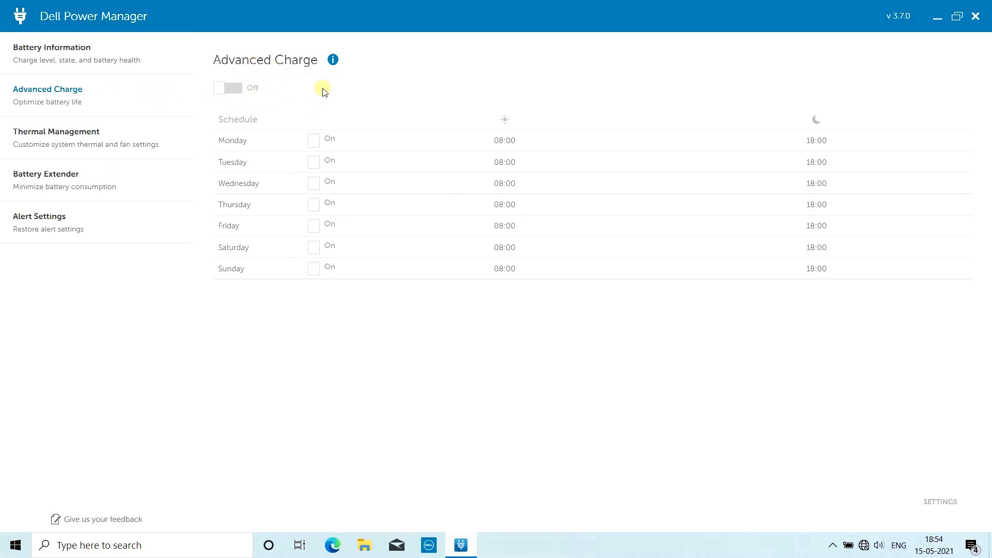
Show the info explanation for the Advanced Charge feature
{"action": "left_click", "coordinate": [333, 60]}
{"action": "left_click", "coordinate": [86, 144]}
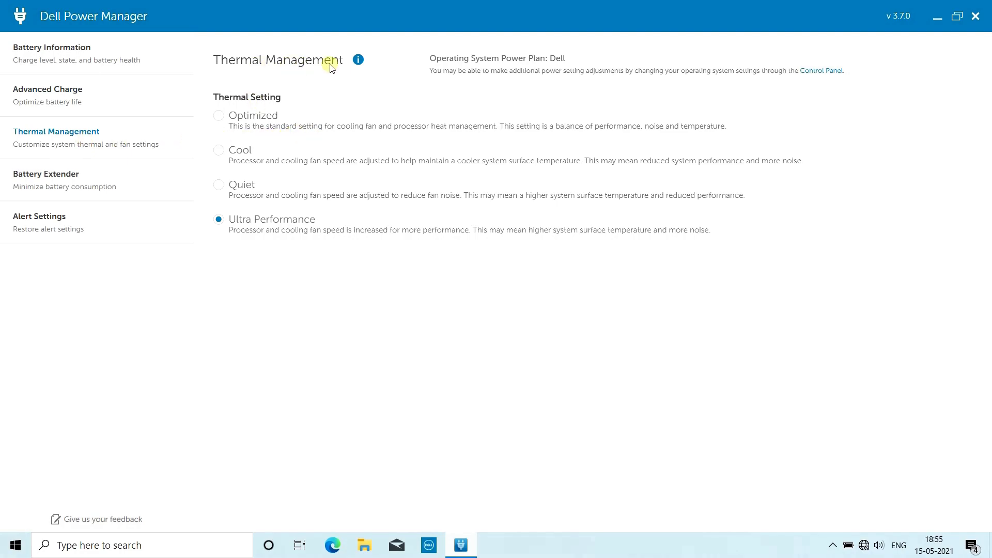
Open the Battery Extender page and view its info summary
{"action": "mouse_move", "coordinate": [358, 59]}
{"action": "left_click", "coordinate": [96, 189]}
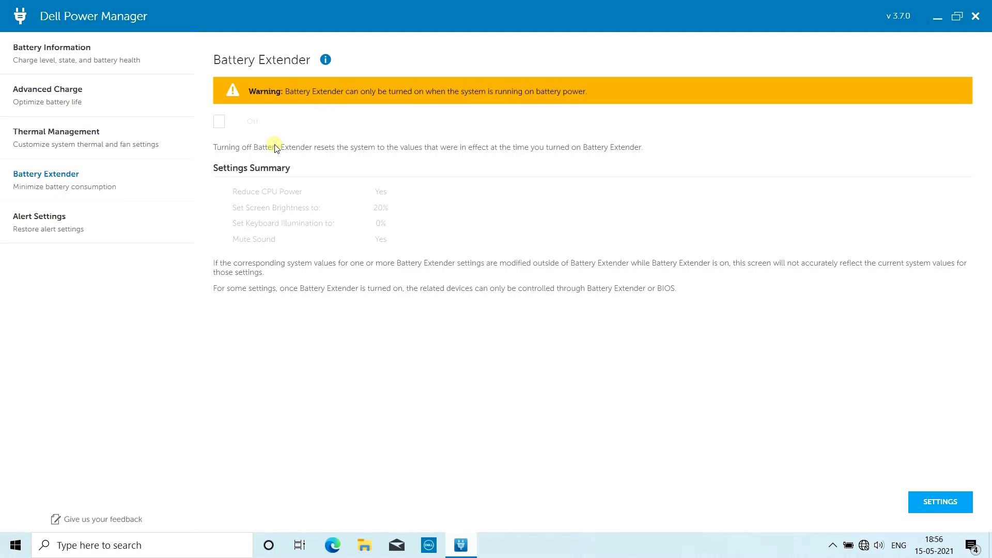
{"action": "mouse_move", "coordinate": [327, 66]}
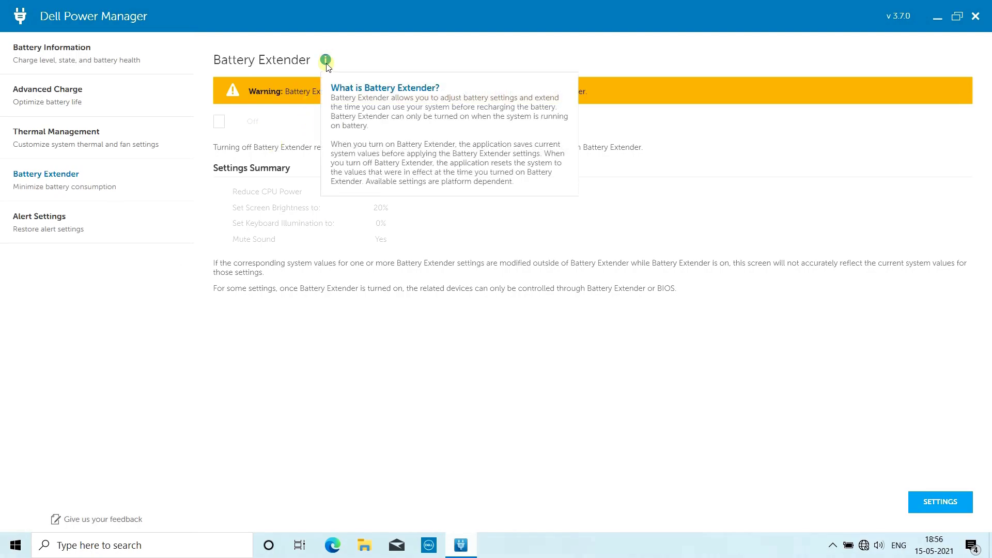
Close Dell Power Manager, search 'dell' and launch Dell Mobile Connect
{"action": "left_click", "coordinate": [976, 16]}
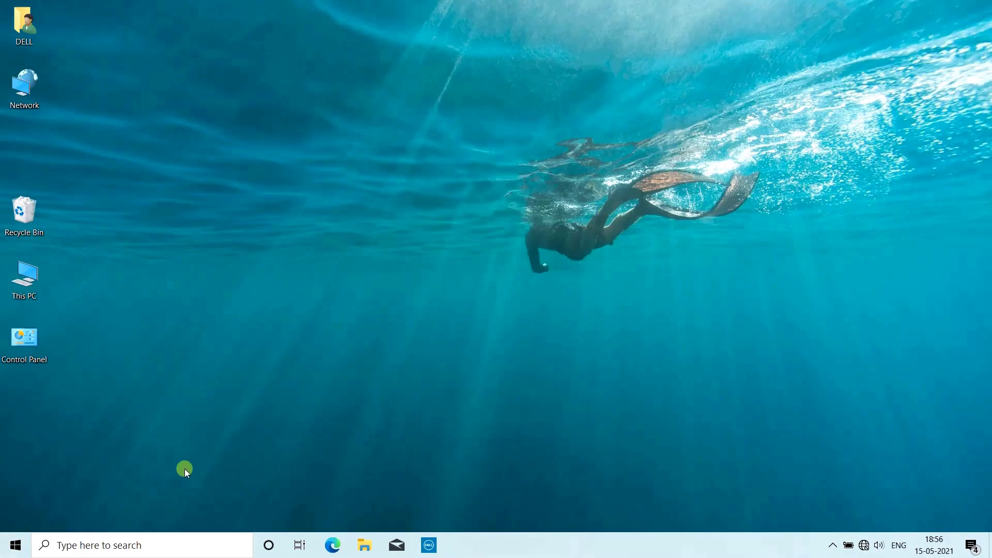
{"action": "left_click", "coordinate": [118, 542]}
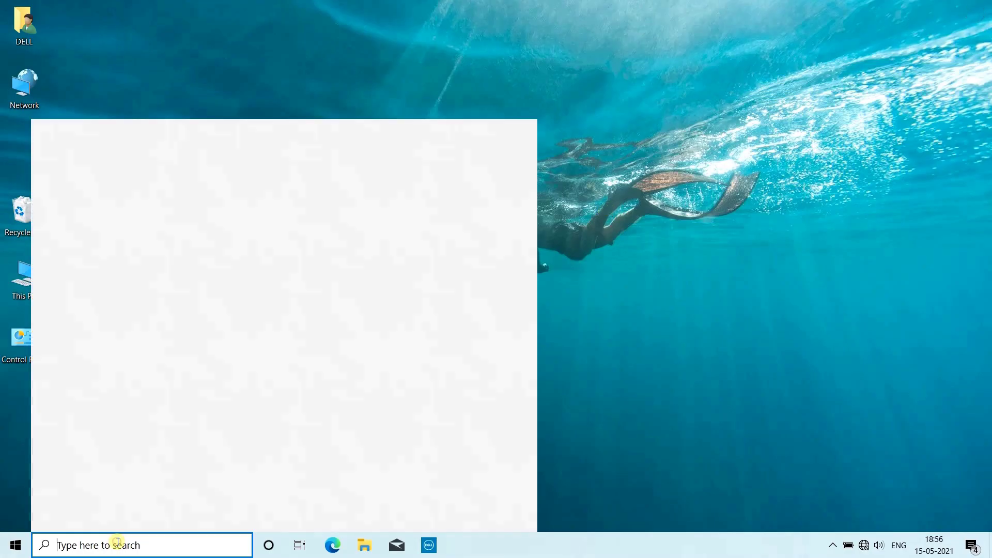
{"action": "type", "text": "dell"}
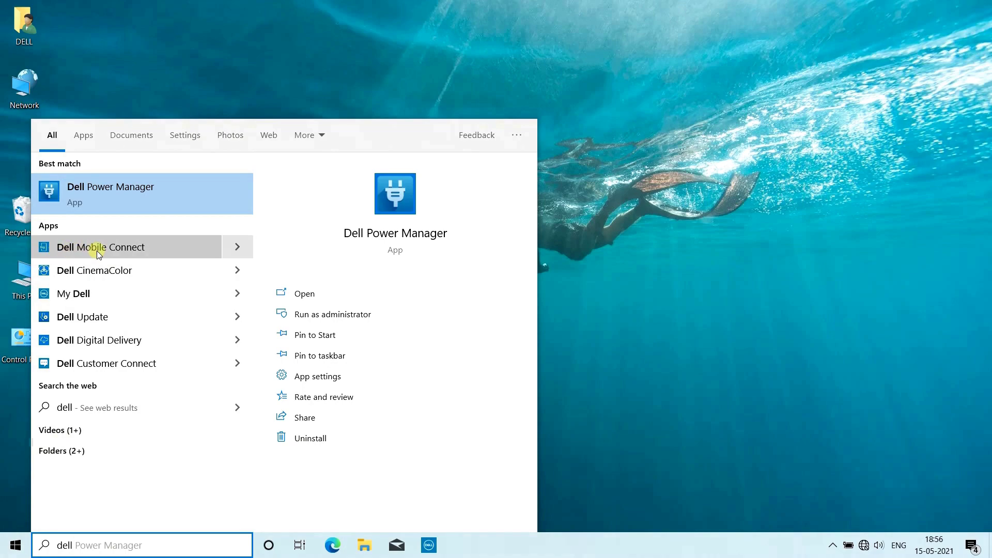
{"action": "left_click", "coordinate": [114, 247]}
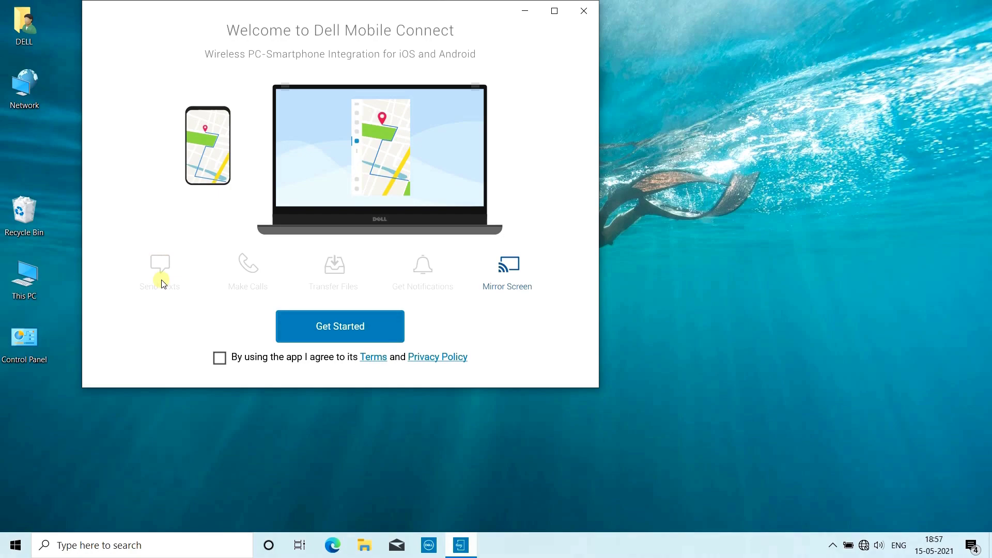
Preview the Make Calls demo, accept the terms and start the Link Your Phone step
{"action": "left_click", "coordinate": [246, 282]}
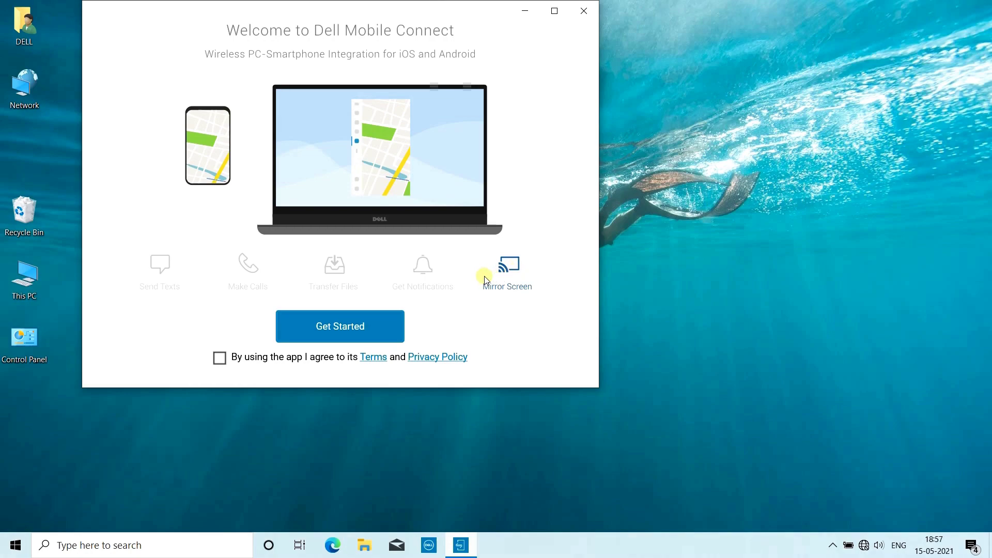
{"action": "left_click", "coordinate": [220, 359]}
{"action": "left_click", "coordinate": [313, 333]}
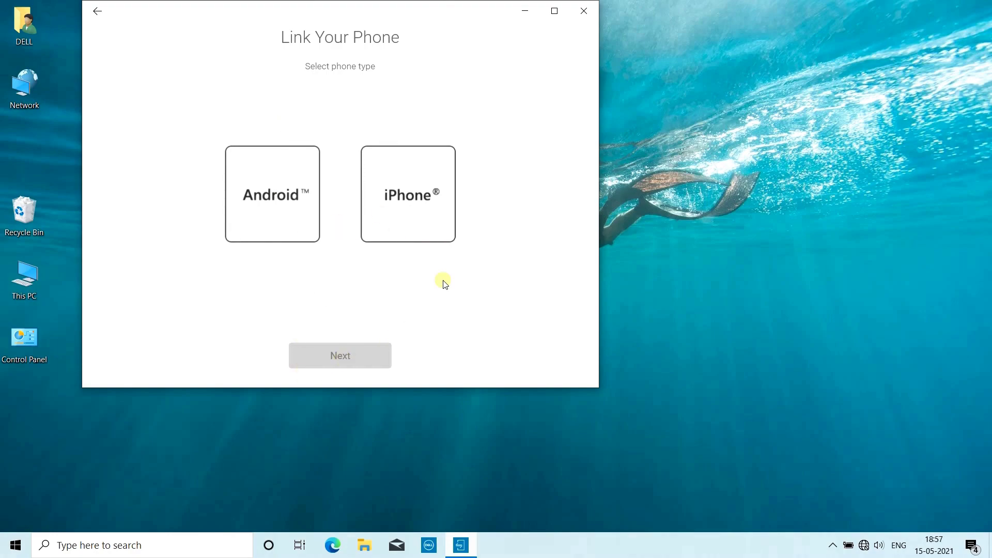
Close Dell Mobile Connect, search Windows for 'cine' and launch Dell CinemaColor
{"action": "left_click", "coordinate": [585, 12]}
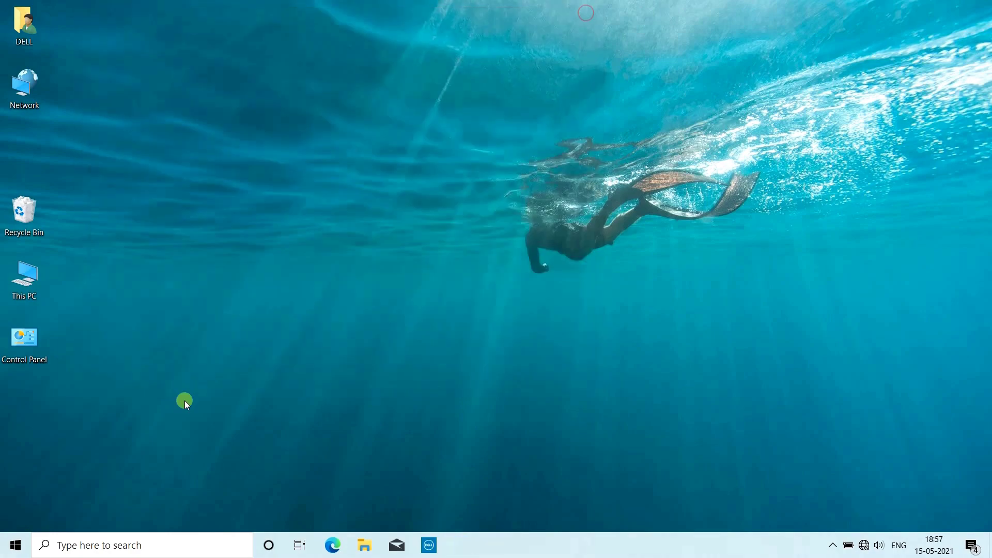
{"action": "left_click", "coordinate": [77, 552]}
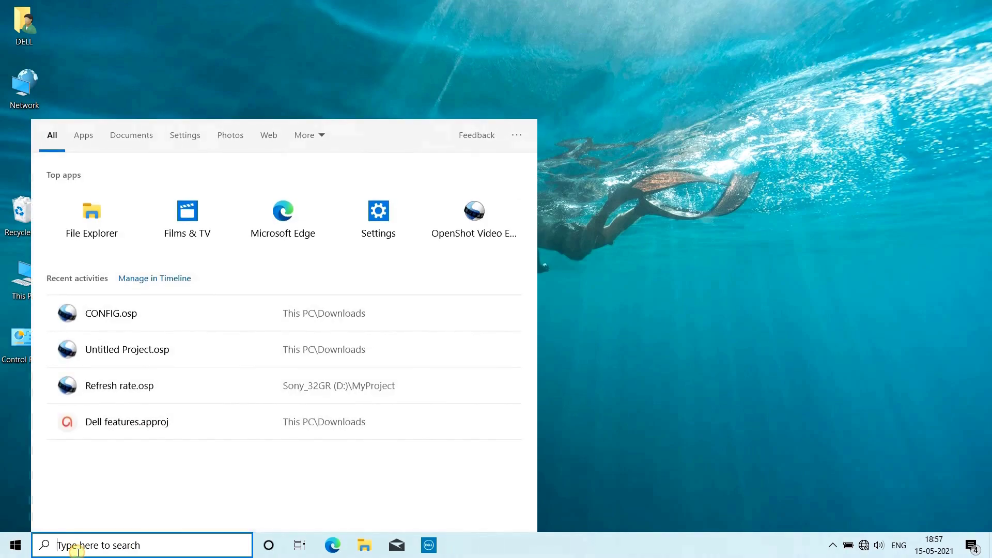
{"action": "type", "text": "cine"}
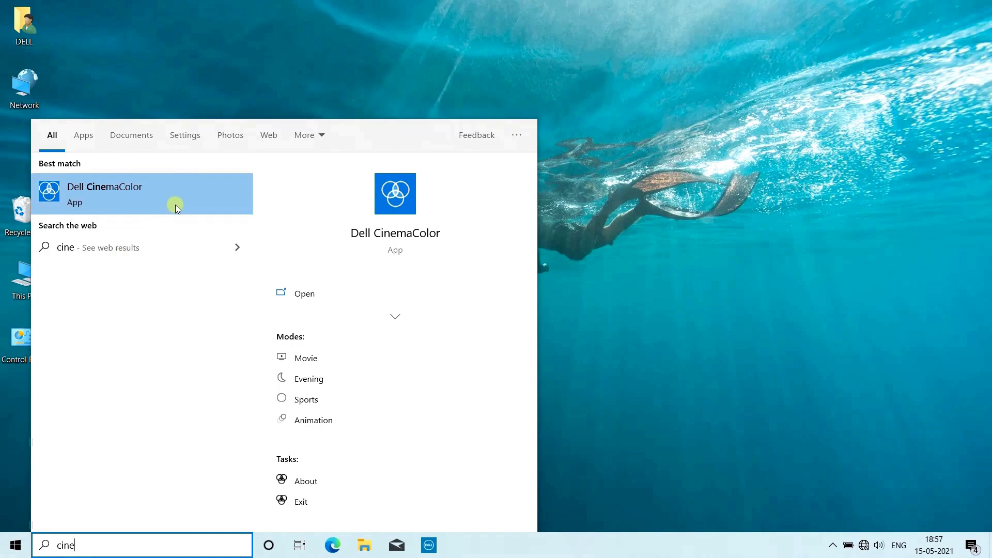
{"action": "left_click", "coordinate": [175, 204]}
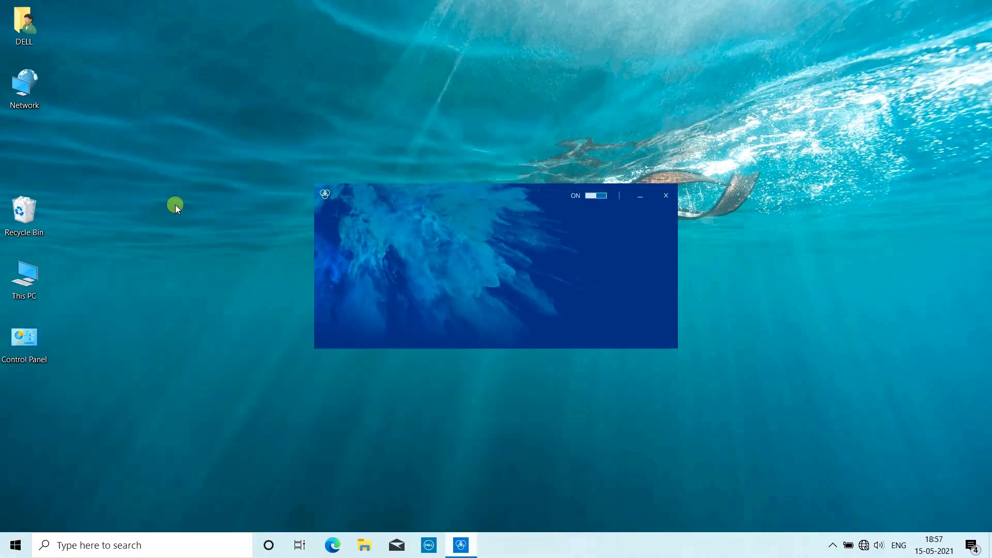
Toggle CinemaColor off and on, cycle Movie, Evening, Sports and Animation modes, then switch it off
{"action": "left_click", "coordinate": [588, 195]}
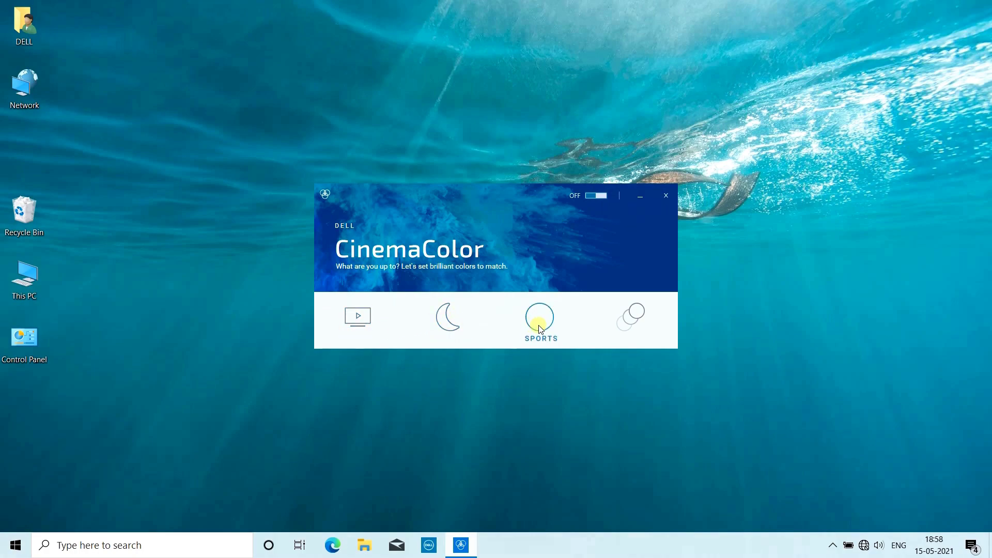
{"action": "left_click", "coordinate": [597, 195]}
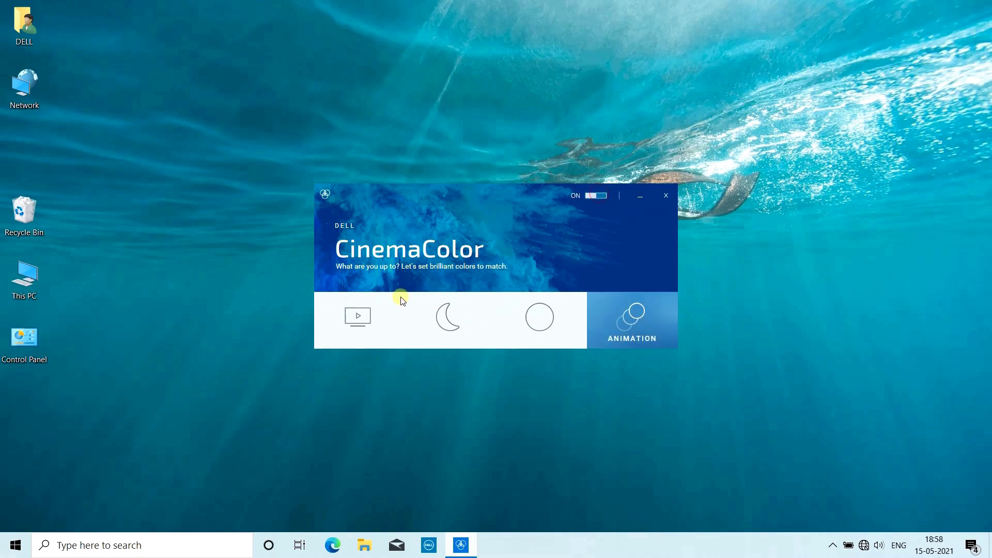
{"action": "left_click", "coordinate": [370, 316]}
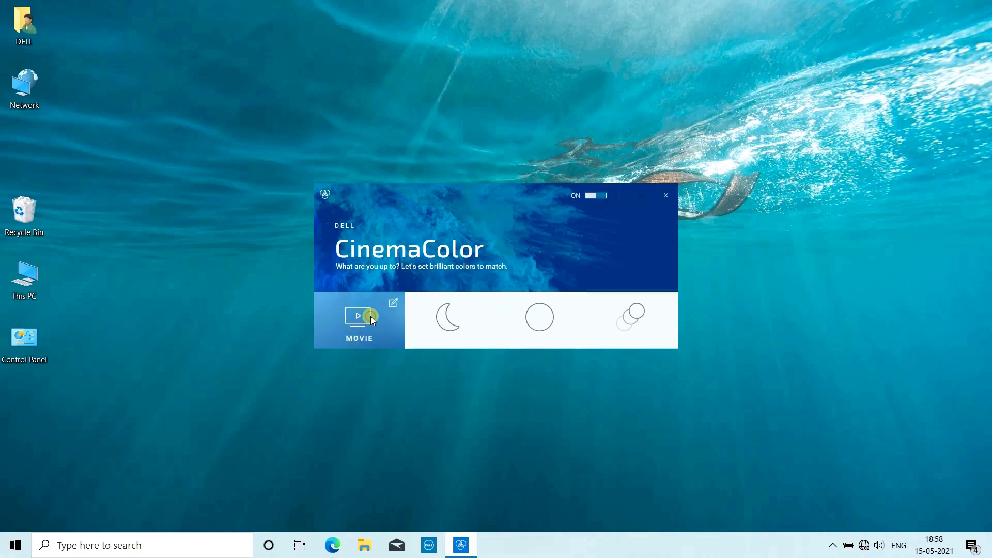
{"action": "left_click", "coordinate": [436, 321]}
{"action": "left_click", "coordinate": [519, 328]}
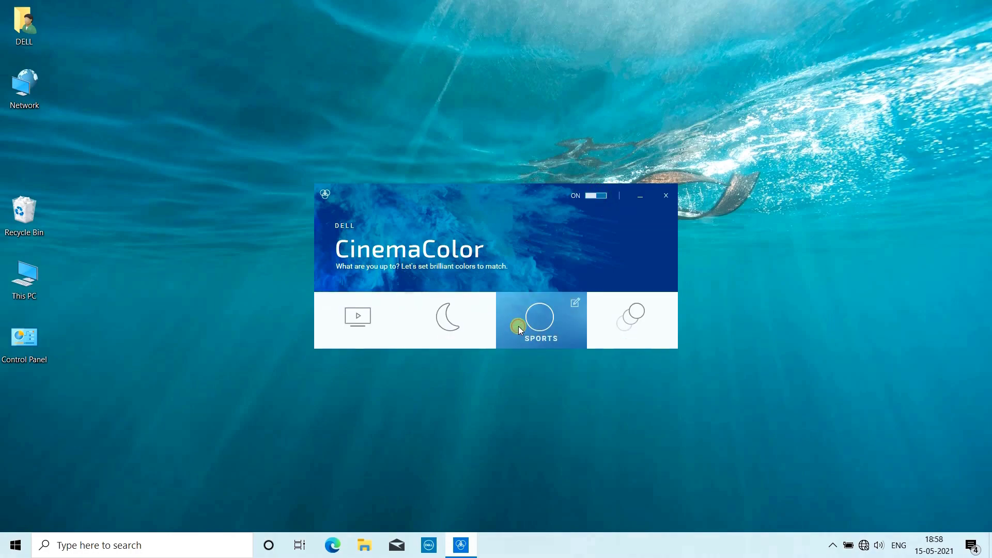
{"action": "left_click", "coordinate": [616, 329]}
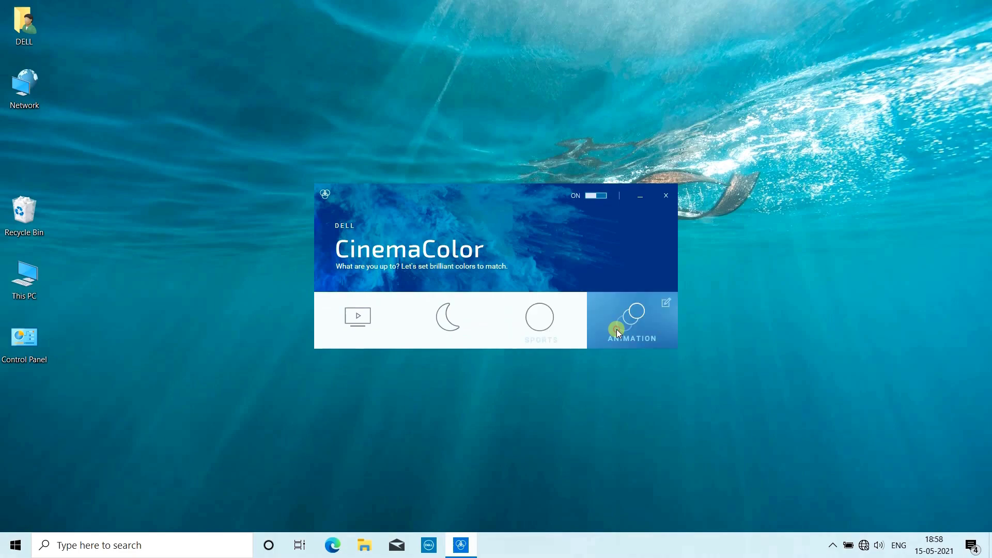
{"action": "left_click", "coordinate": [594, 196]}
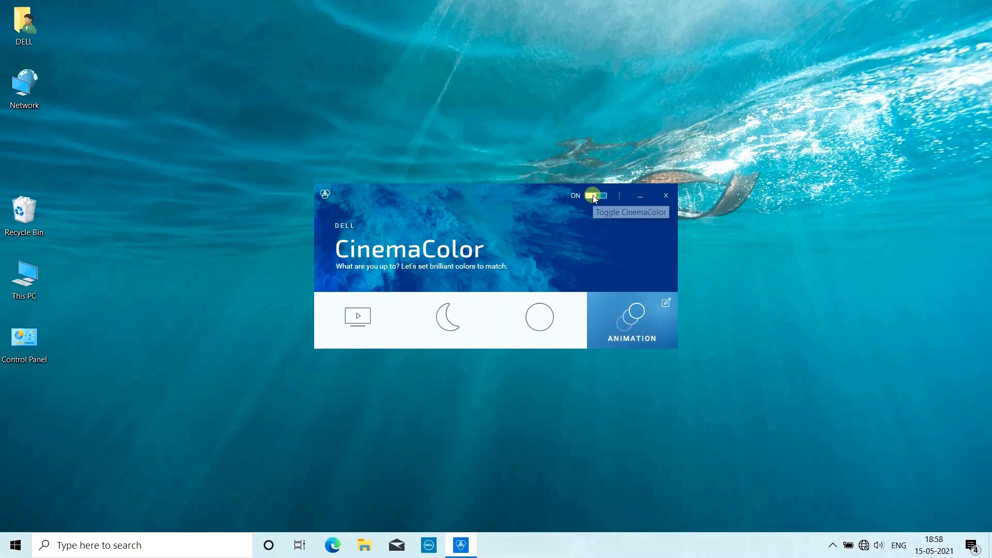
Close Dell CinemaColor and bring up the Windows search panel again
{"action": "left_click", "coordinate": [662, 195]}
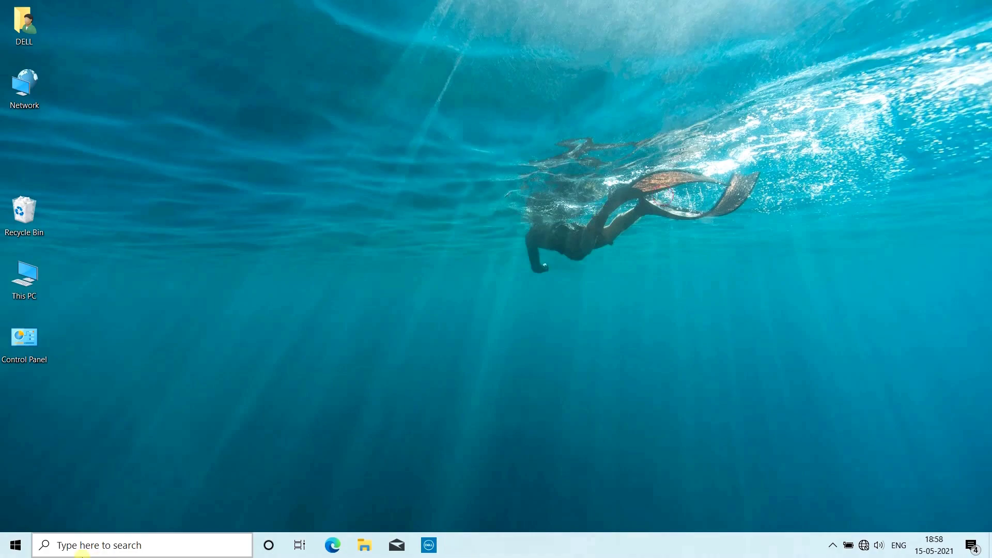
{"action": "left_click", "coordinate": [68, 547]}
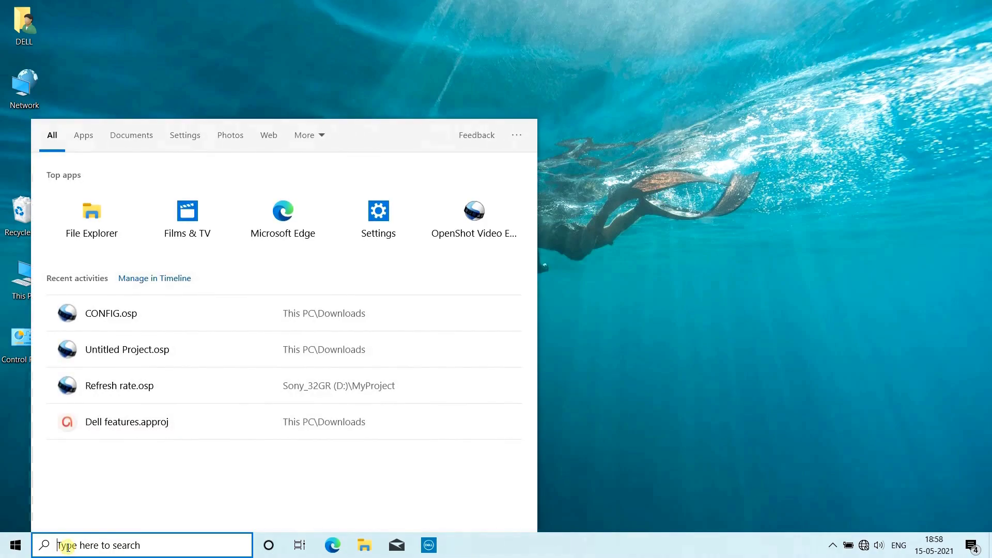